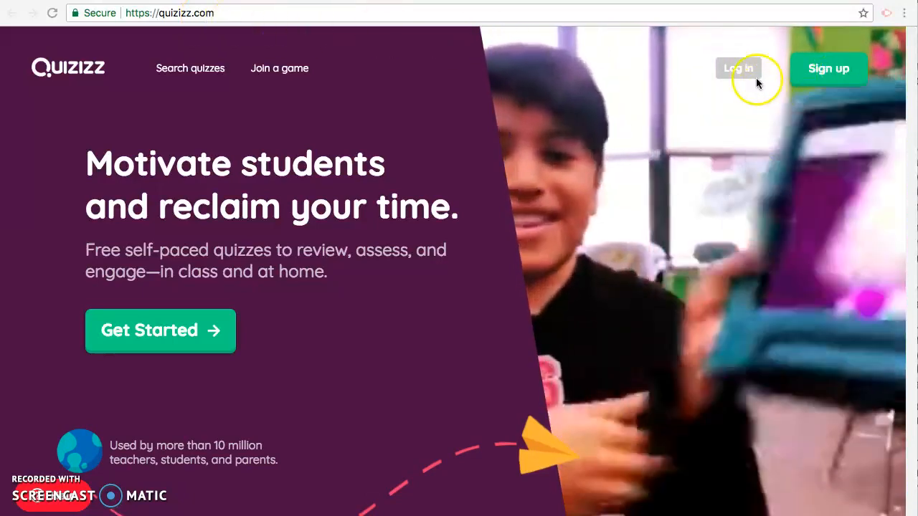
Step: Start creating a new quiz and name it quiz
left_click(261, 209)
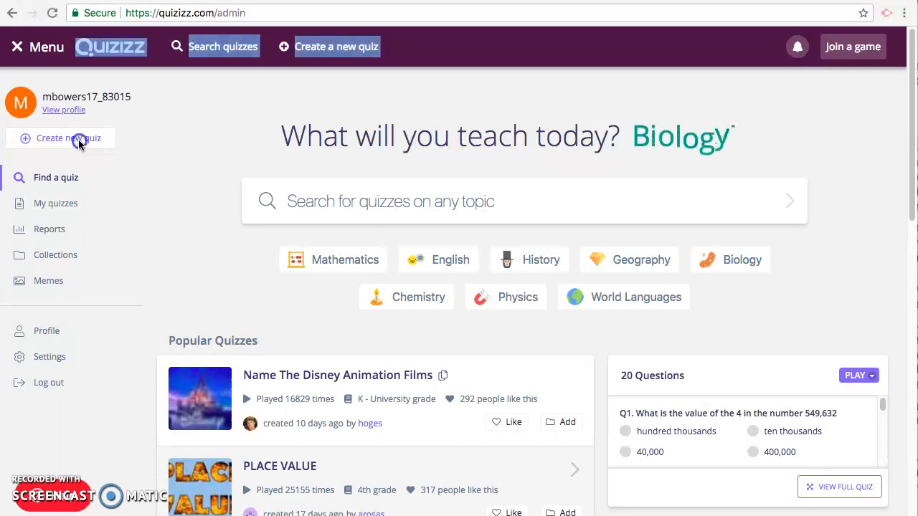
left_click(79, 145)
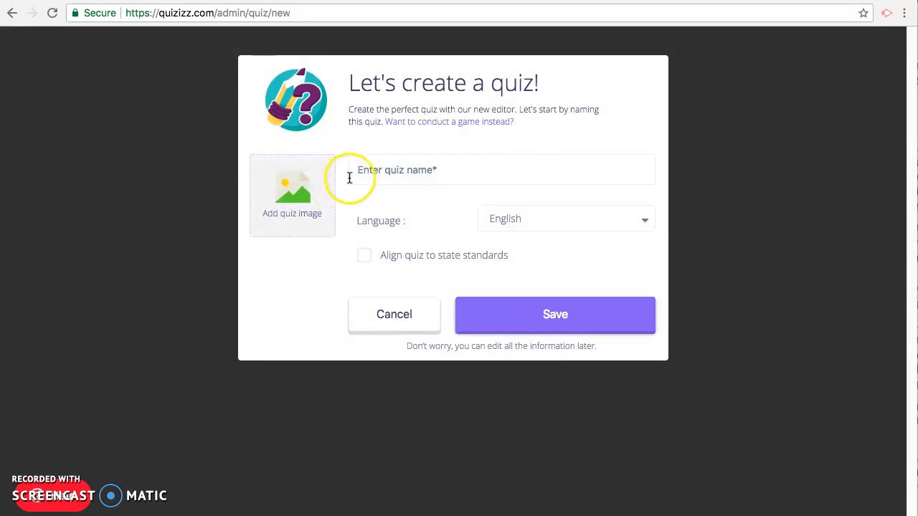
left_click(364, 172)
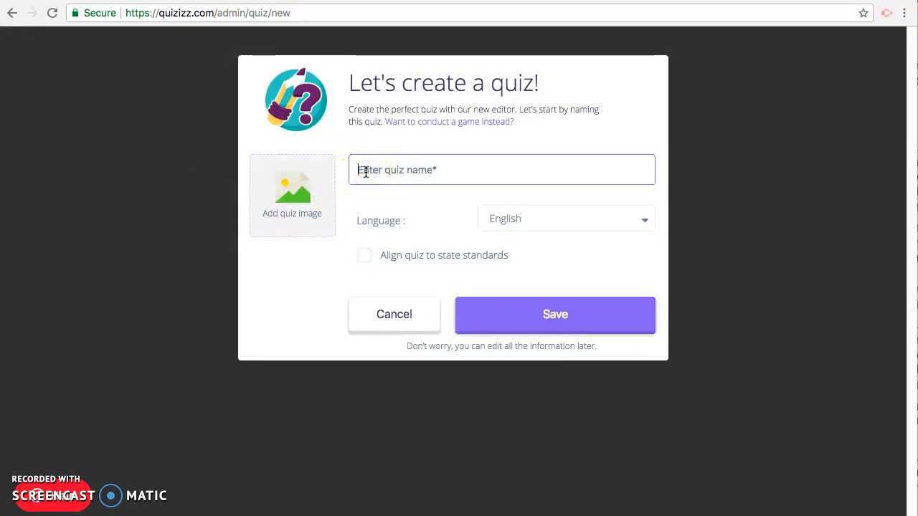
type("quiz")
Step: Add Informative.jpg from Documents as the quiz image
left_click(283, 207)
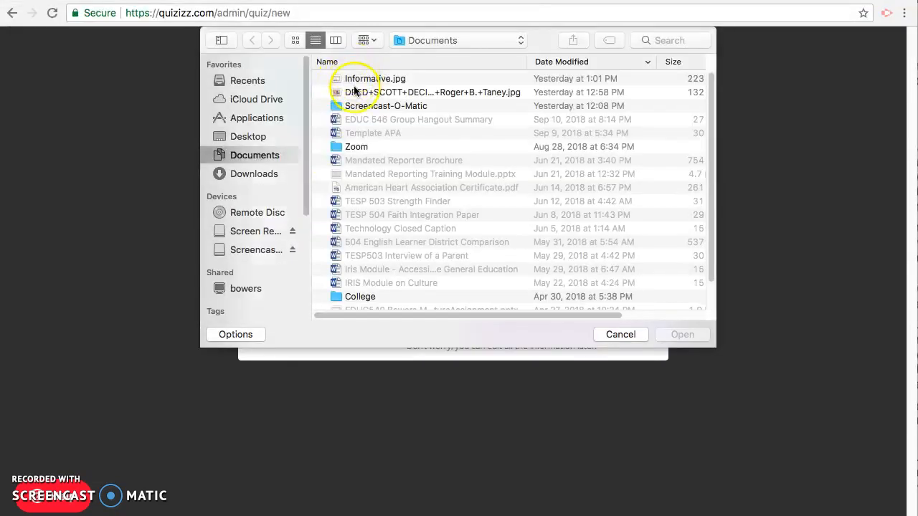
left_click(358, 81)
left_click(681, 334)
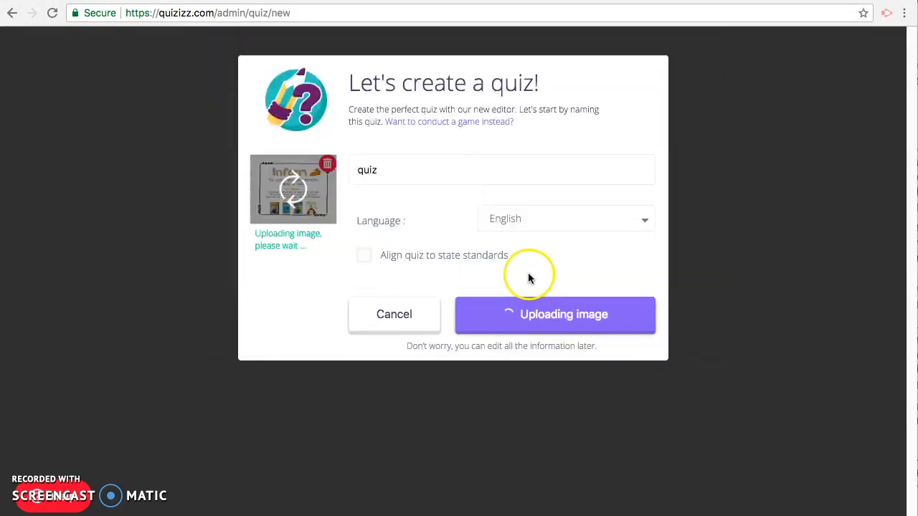
left_click(539, 223)
left_click(512, 221)
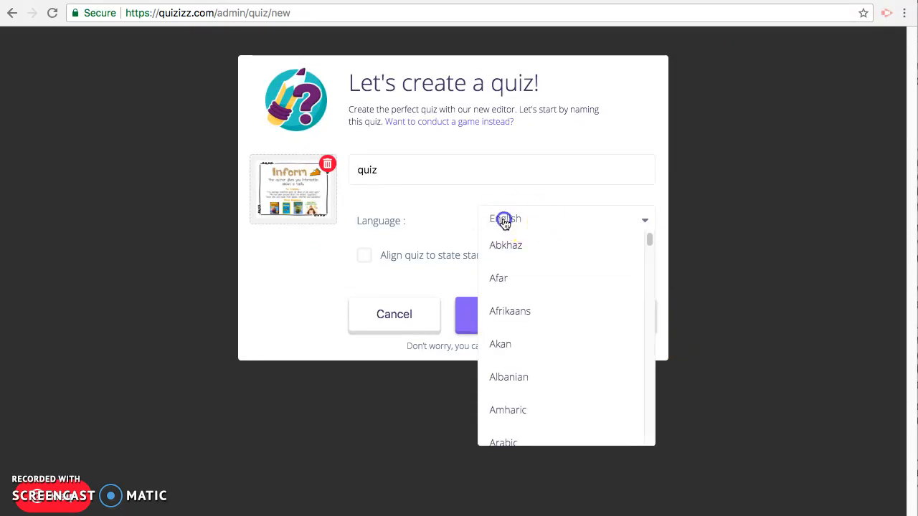
Step: Enable aligning the quiz to state standards and save the quiz settings
left_click(368, 260)
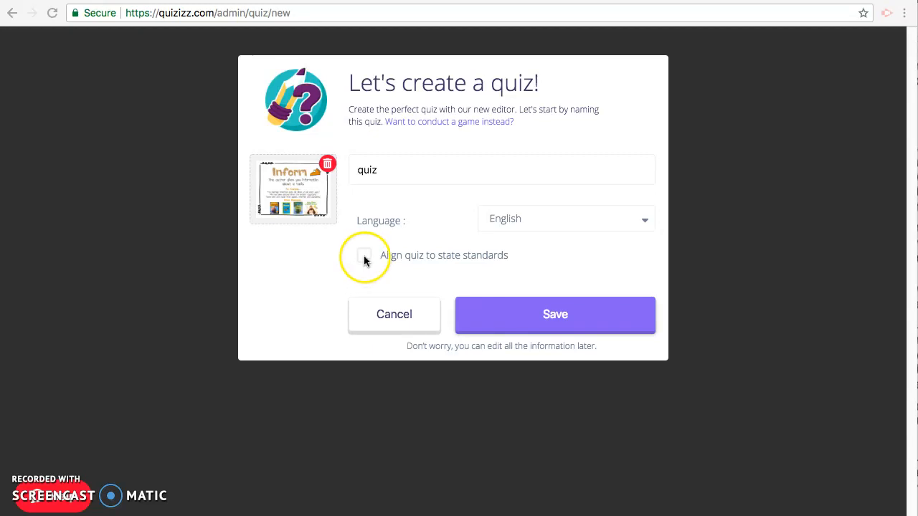
left_click(367, 261)
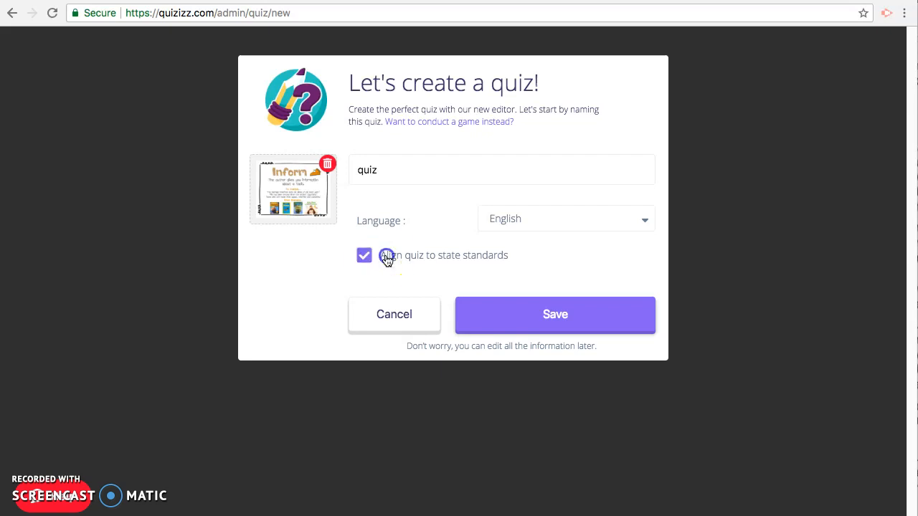
left_click(521, 318)
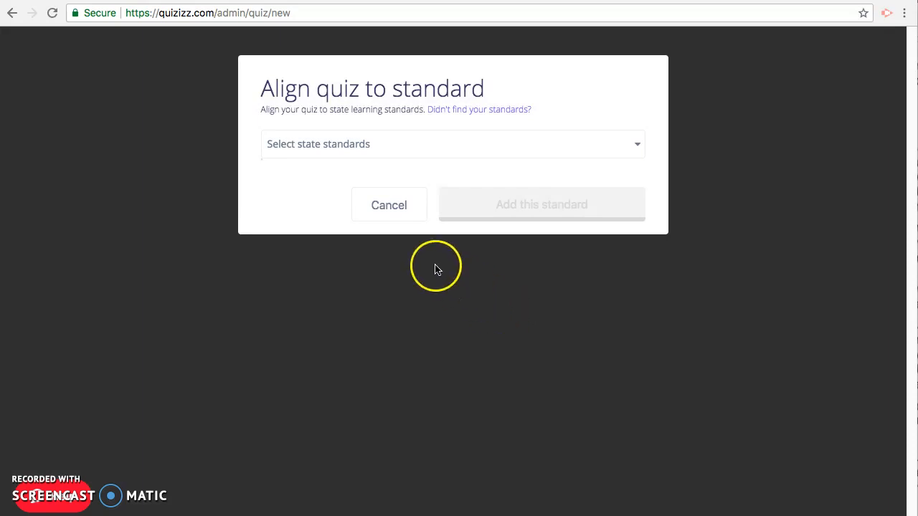
Step: Align the quiz to Common Core State Standards, 1st grade, Common Core Mathematics - Grade 1
left_click(352, 141)
left_click(351, 145)
left_click(347, 173)
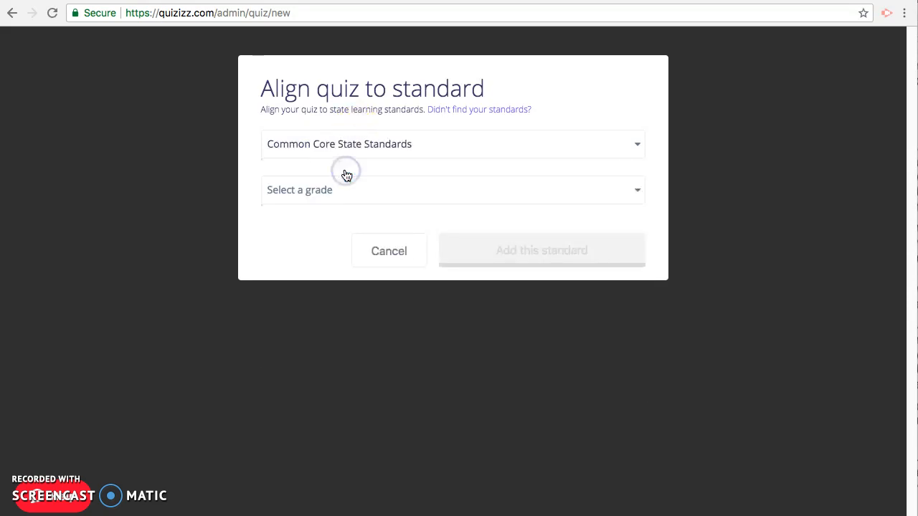
left_click(340, 190)
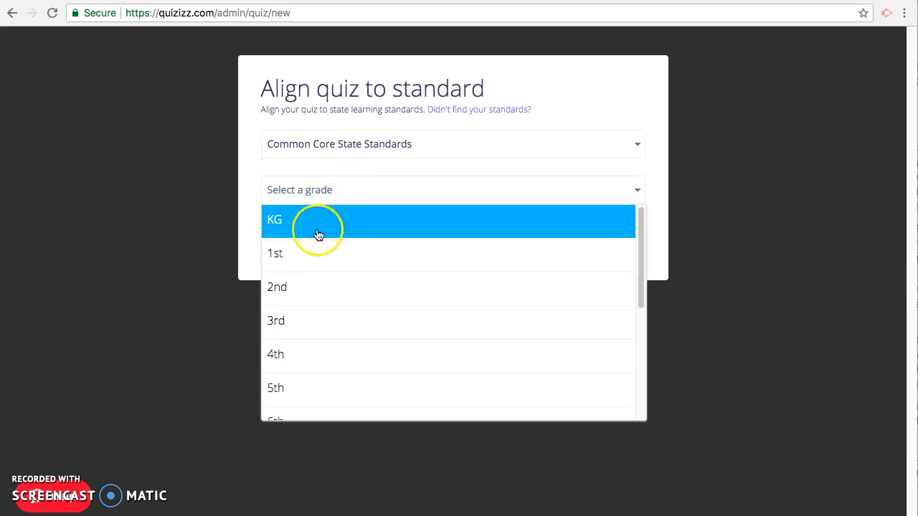
left_click(305, 259)
left_click(315, 237)
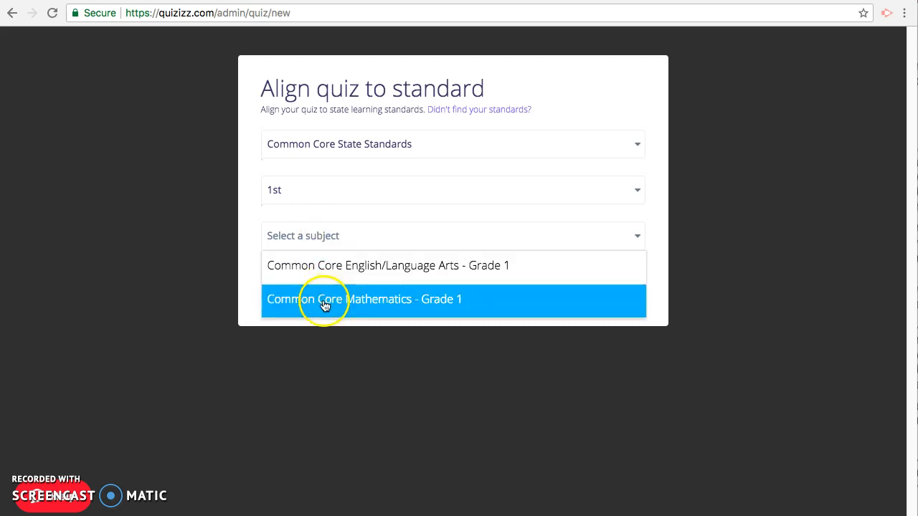
left_click(324, 304)
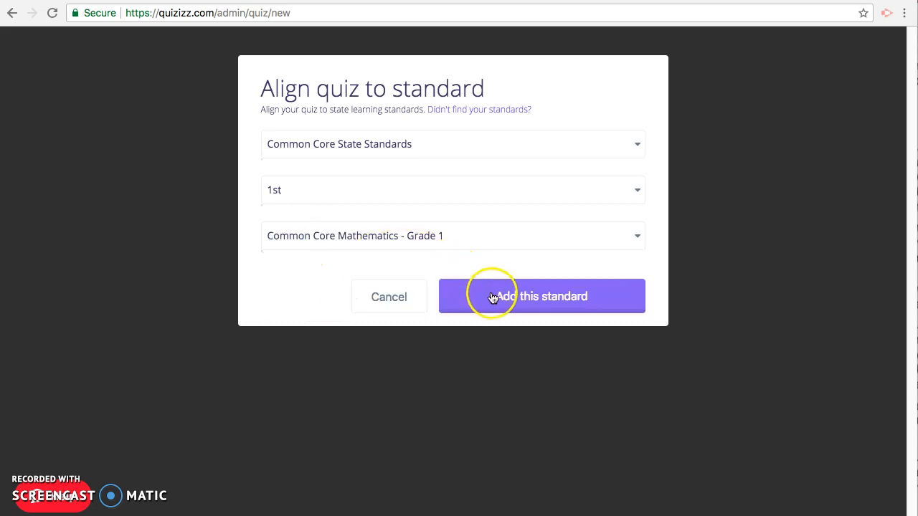
left_click(491, 297)
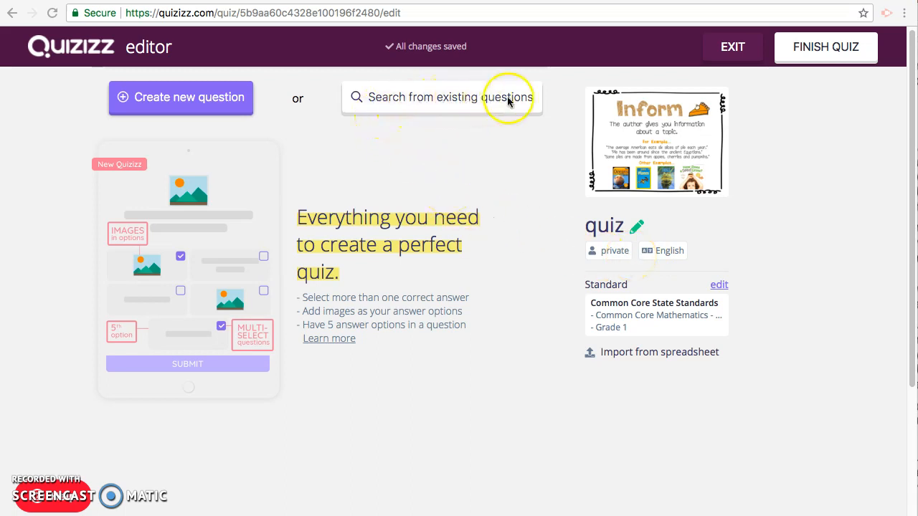
Step: Create a new question with the text 10+2=
left_click(210, 107)
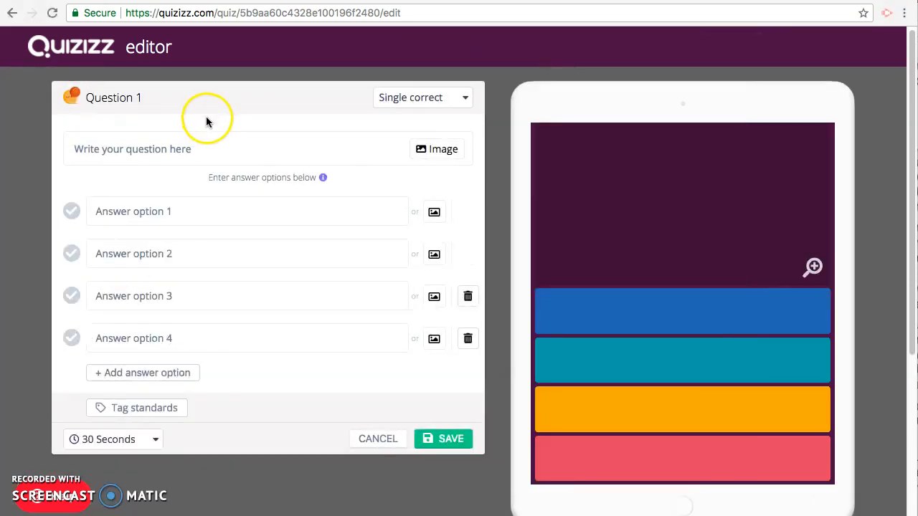
left_click(165, 149)
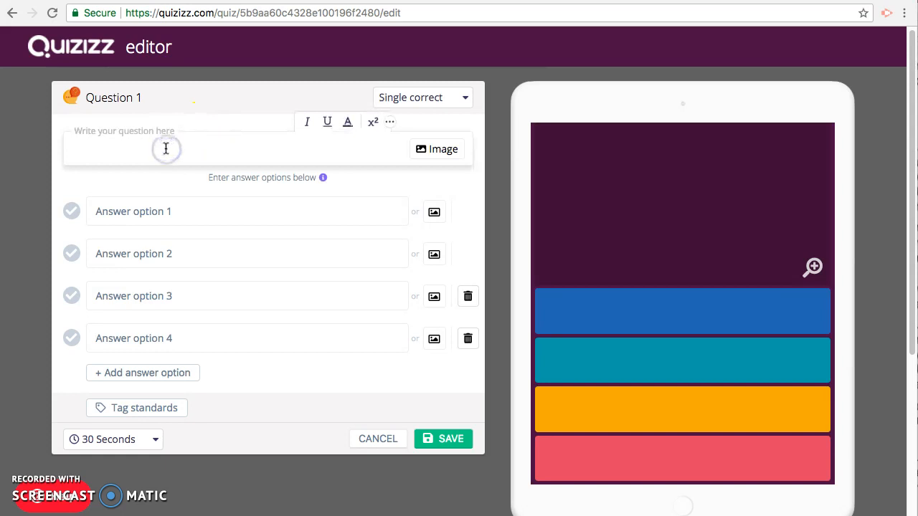
type("10+2=")
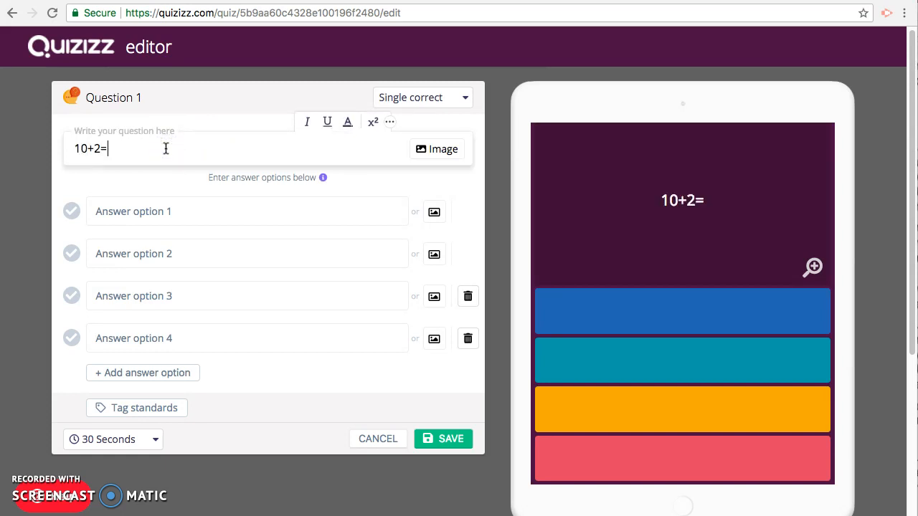
Step: Enter the answer options 12, 3, 8 and 10
left_click(134, 211)
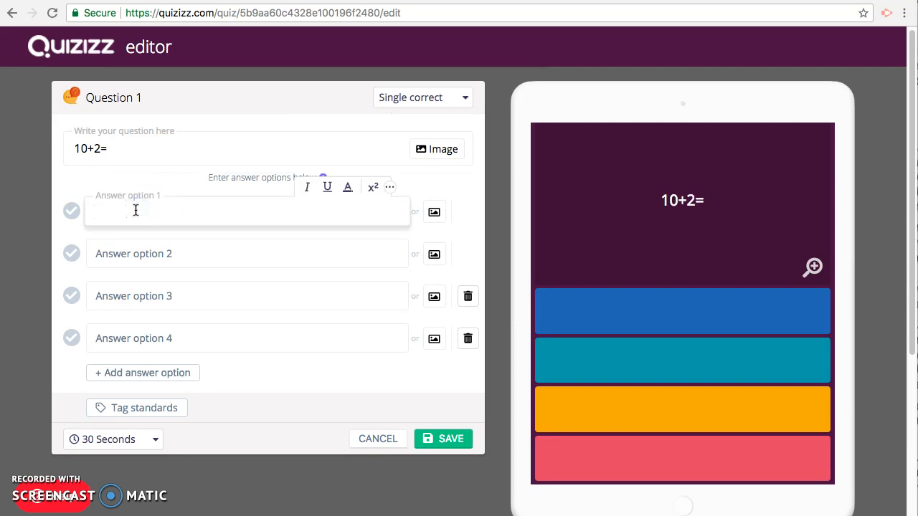
left_click(136, 252)
type("3")
left_click(126, 296)
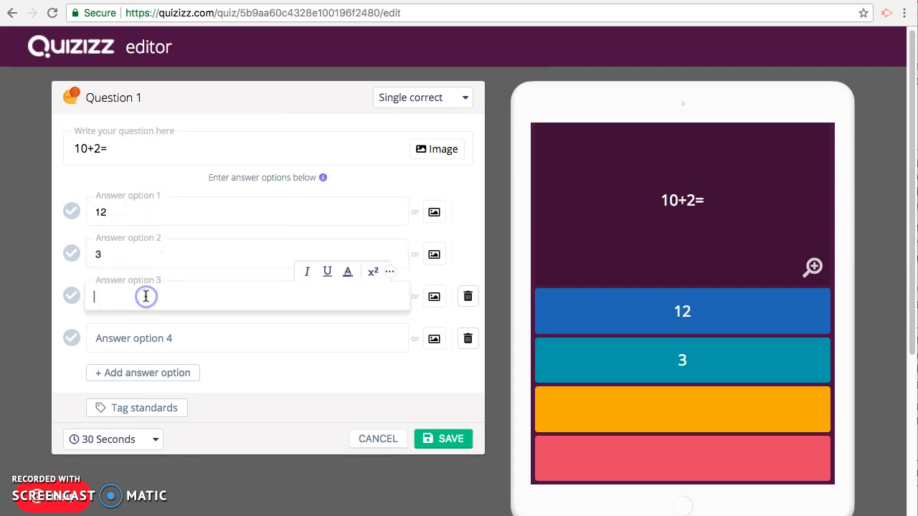
type("8")
left_click(134, 339)
type("10")
left_click(228, 369)
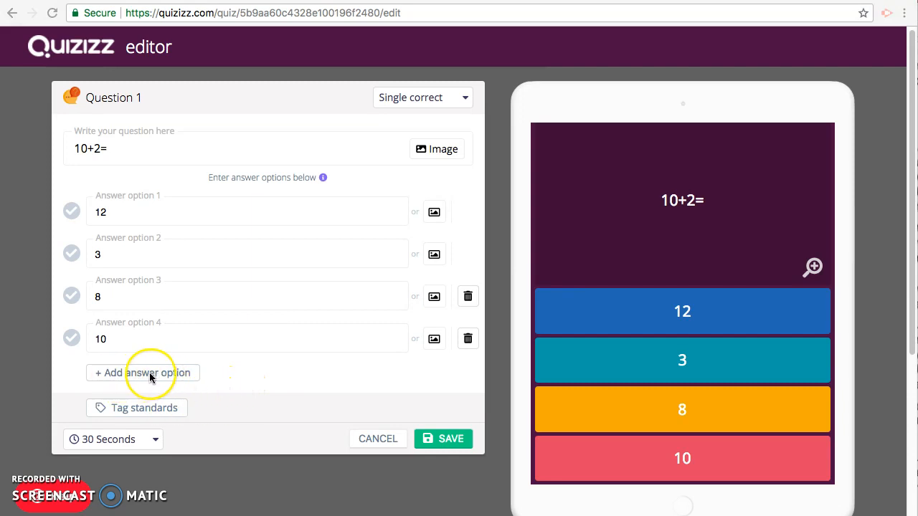
left_click(111, 373)
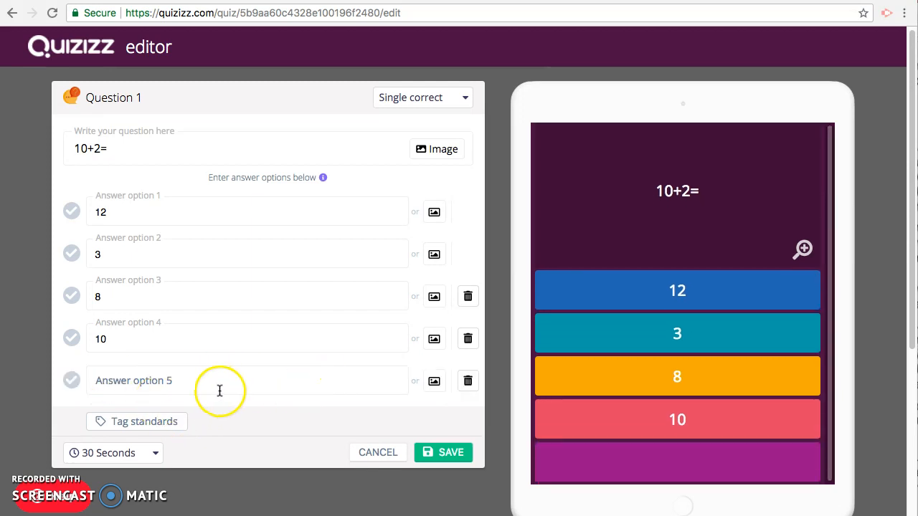
left_click(466, 384)
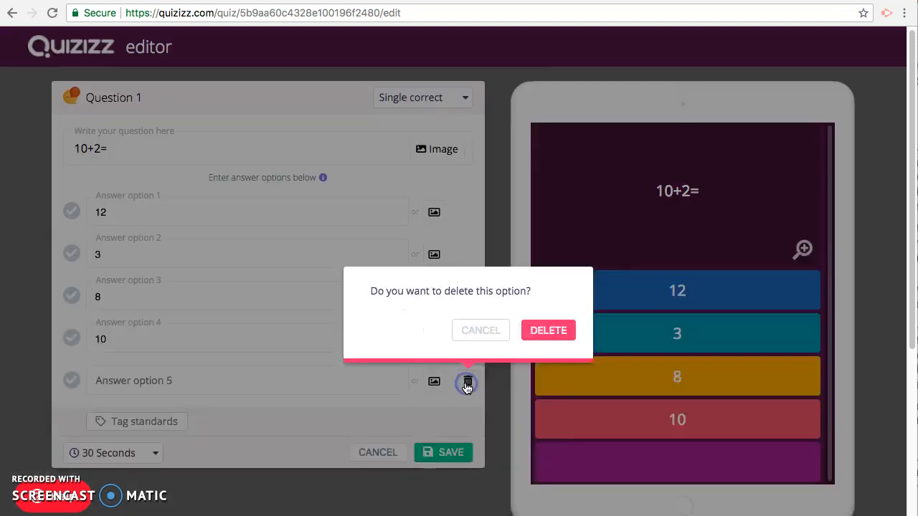
left_click(531, 331)
Step: Tag the question with the standard CCSS.Math.Content.1.MD.B.3
left_click(228, 412)
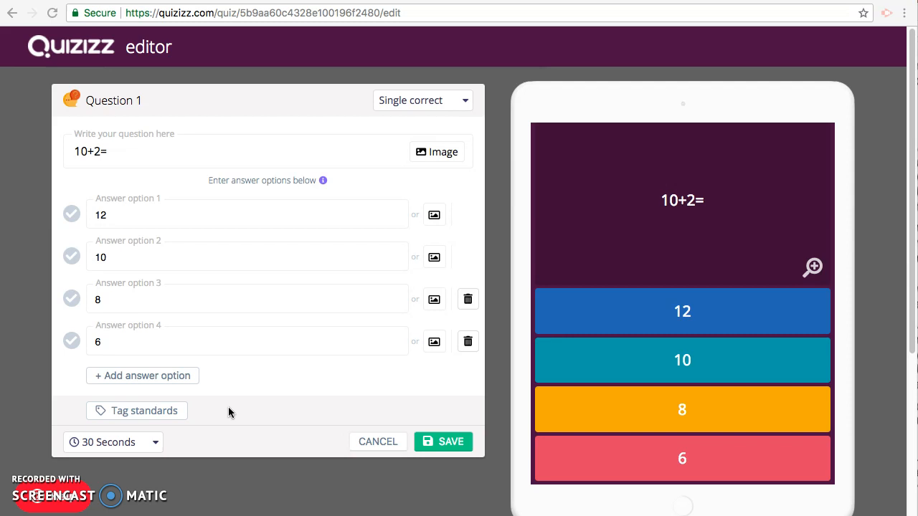
left_click(167, 415)
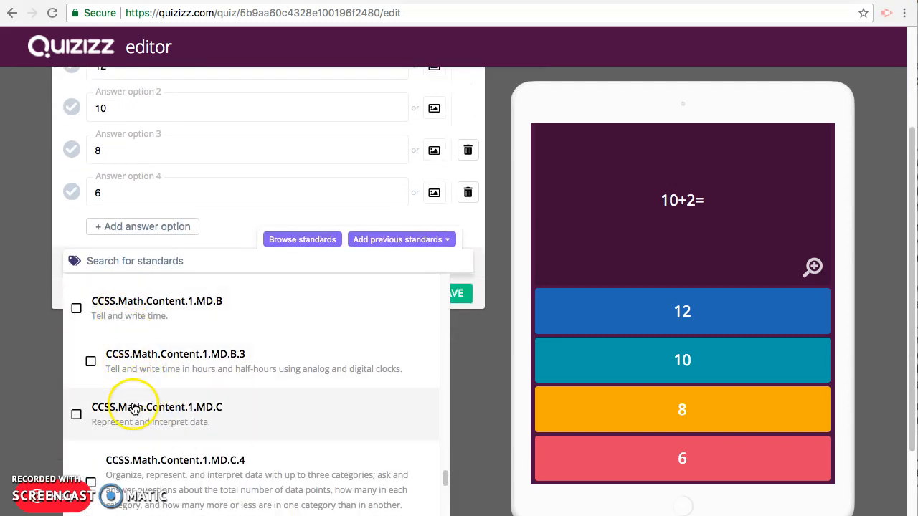
left_click(77, 416)
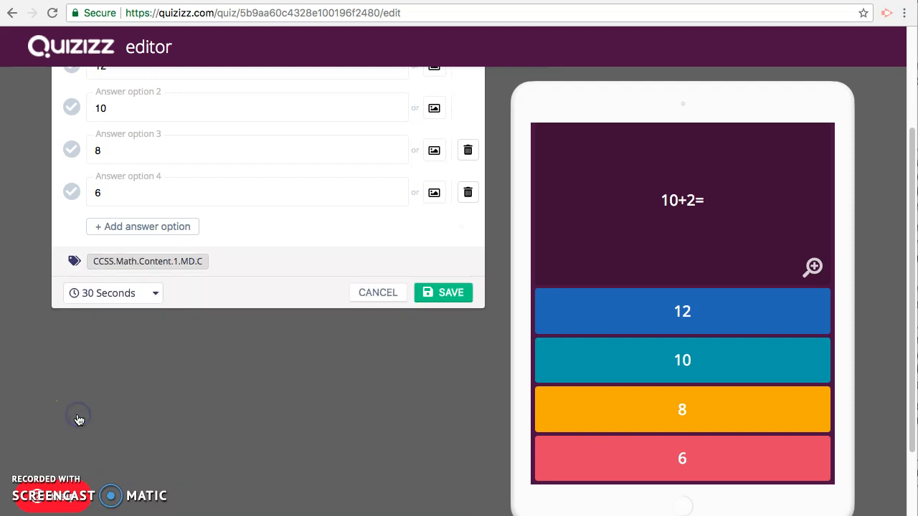
left_click(104, 264)
left_click(78, 416)
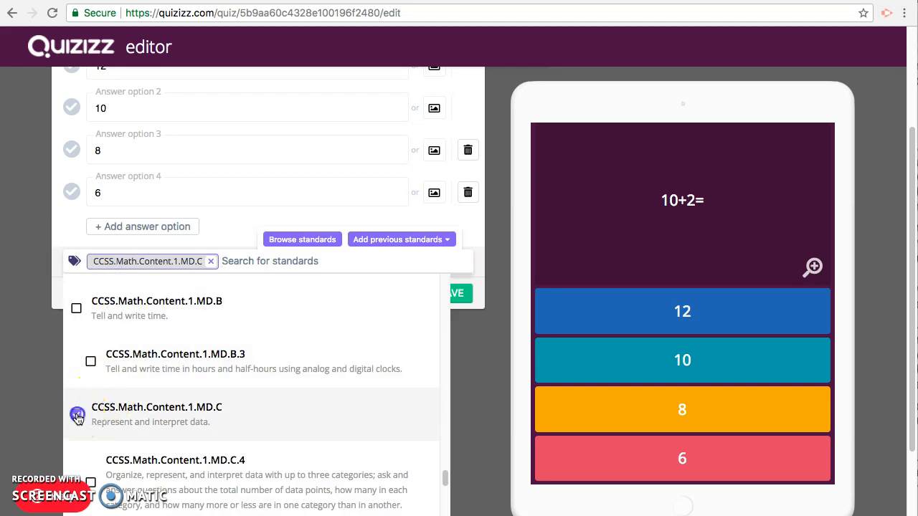
left_click(91, 364)
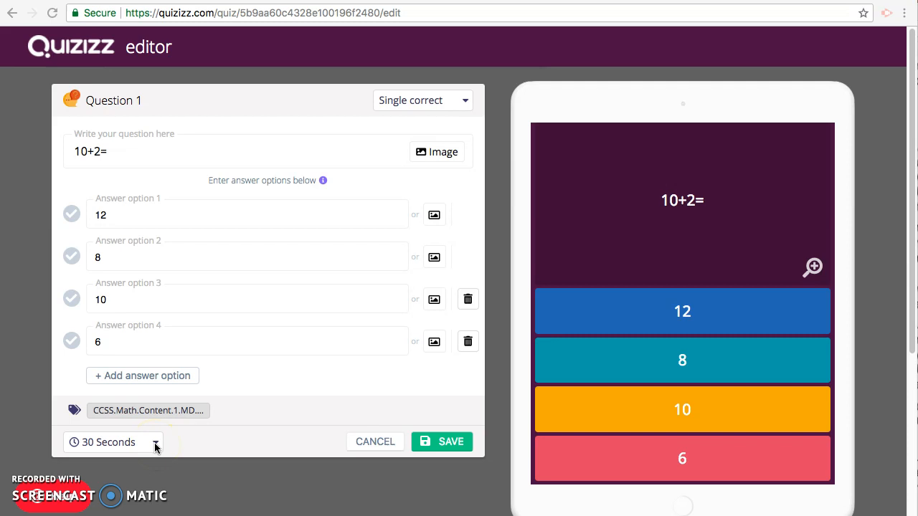
Step: Set the question's time limit to 30 Seconds
left_click(156, 445)
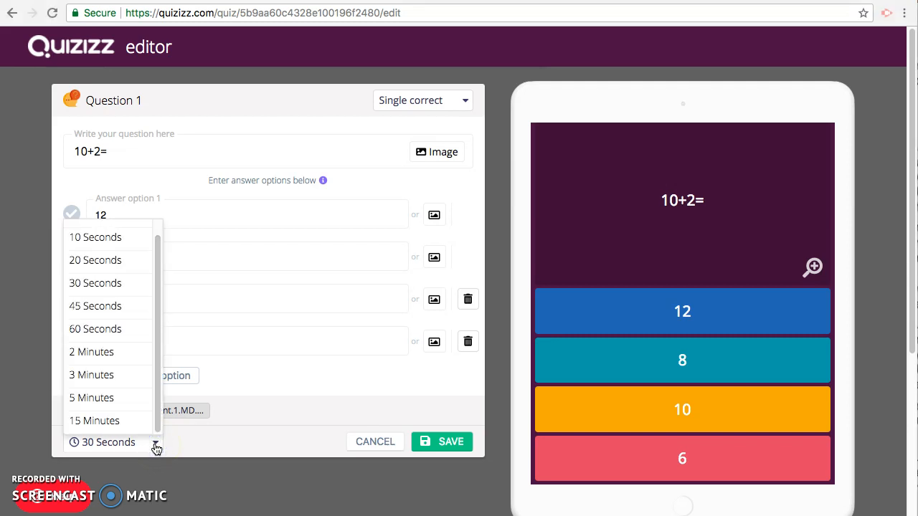
mouse_move(158, 415)
left_mouse_down()
mouse_move(164, 380)
mouse_move(159, 429)
left_mouse_up()
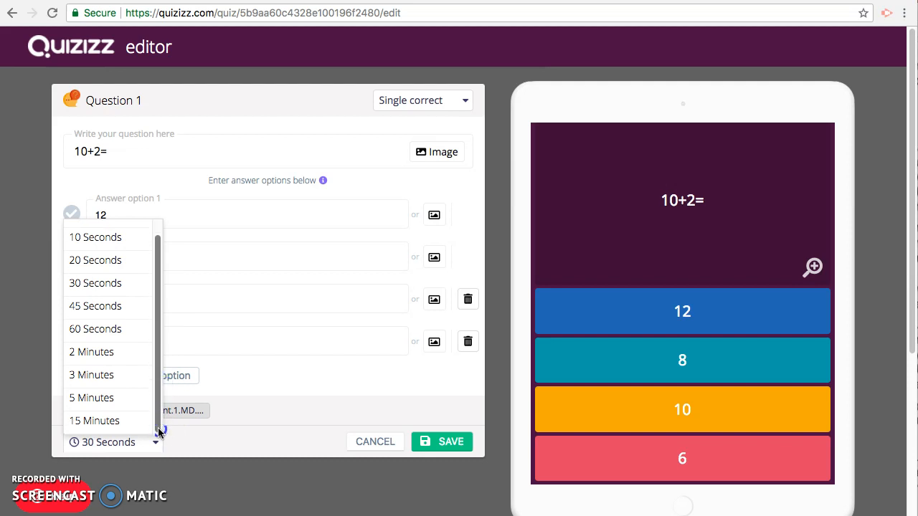
left_click(97, 284)
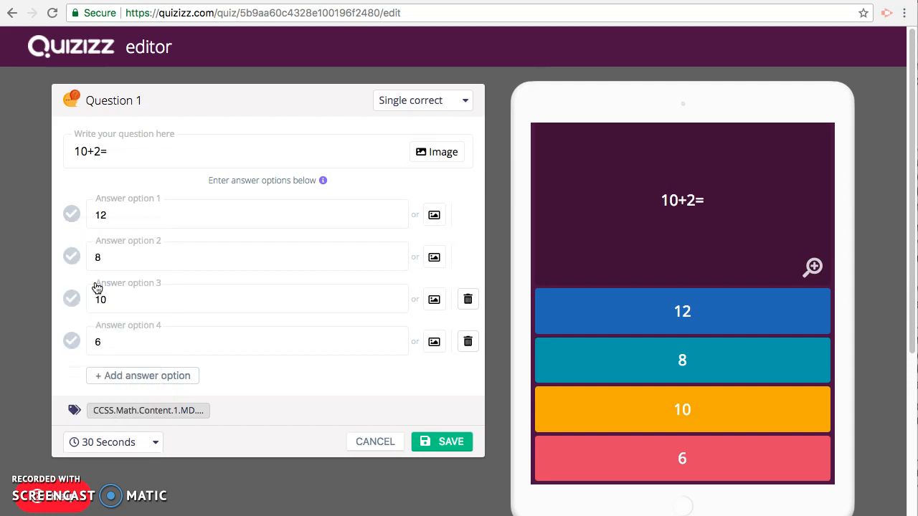
Step: Mark 12 as the correct answer and save the question
left_click(434, 440)
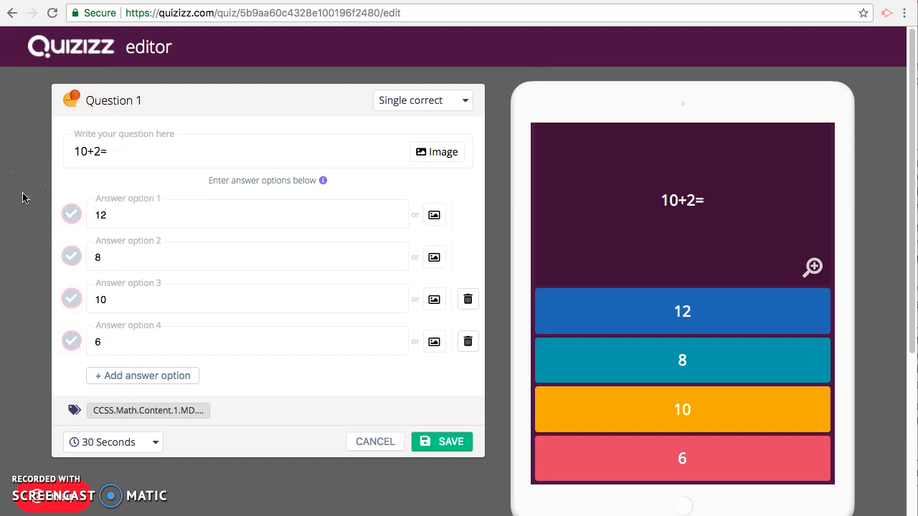
left_click(69, 218)
left_click(451, 445)
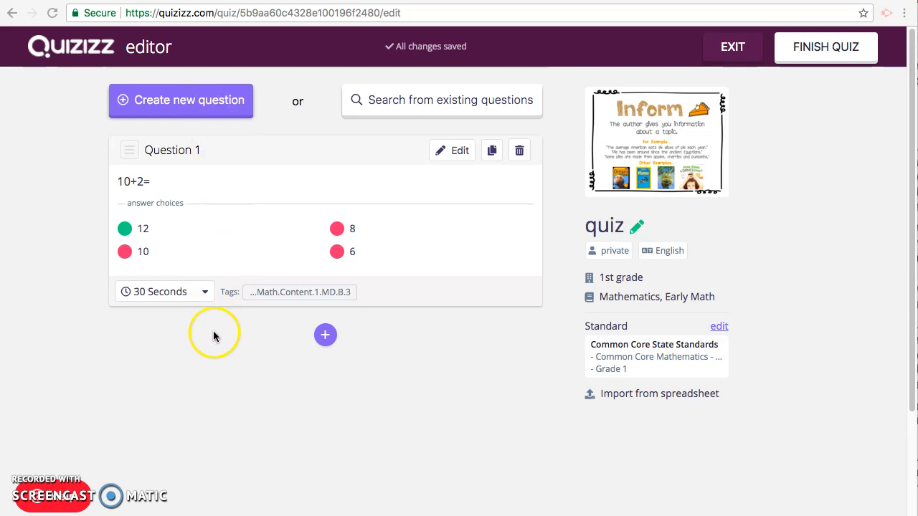
Step: Finish the quiz and choose to host it as a Live Game
left_click(829, 50)
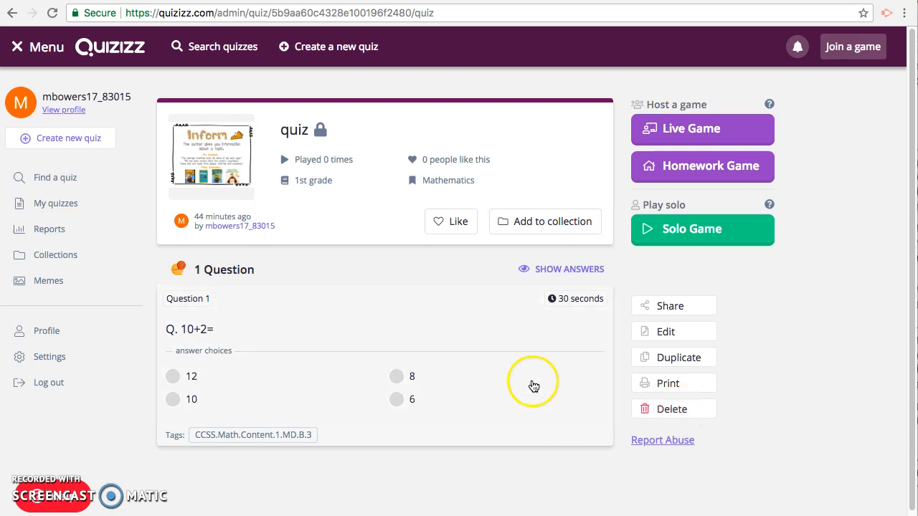
left_click(691, 133)
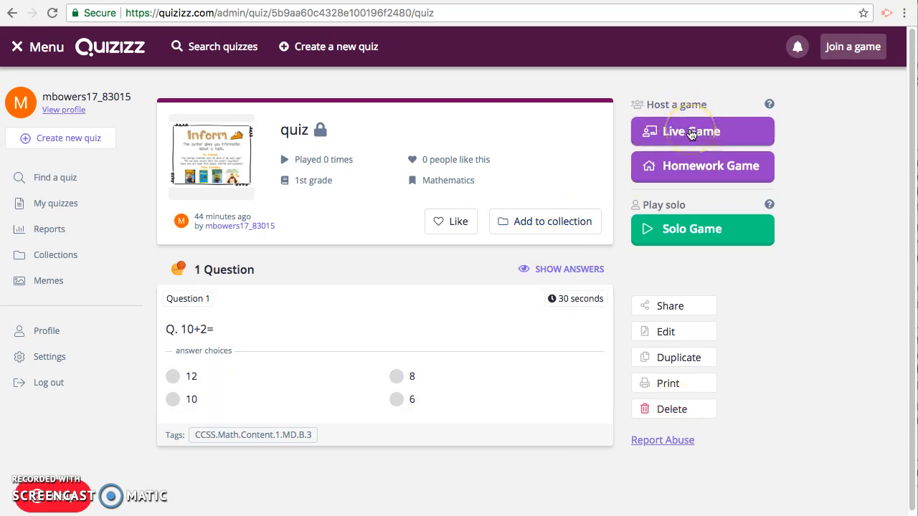
left_click(27, 512)
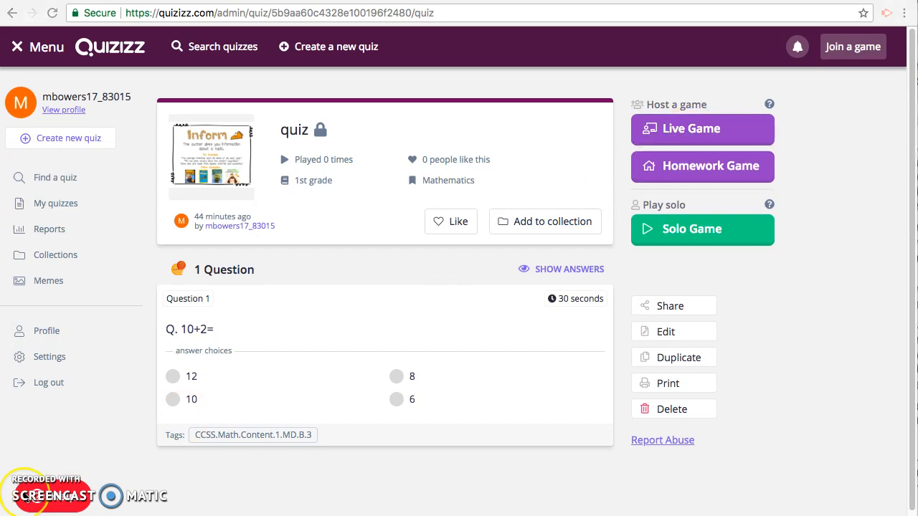